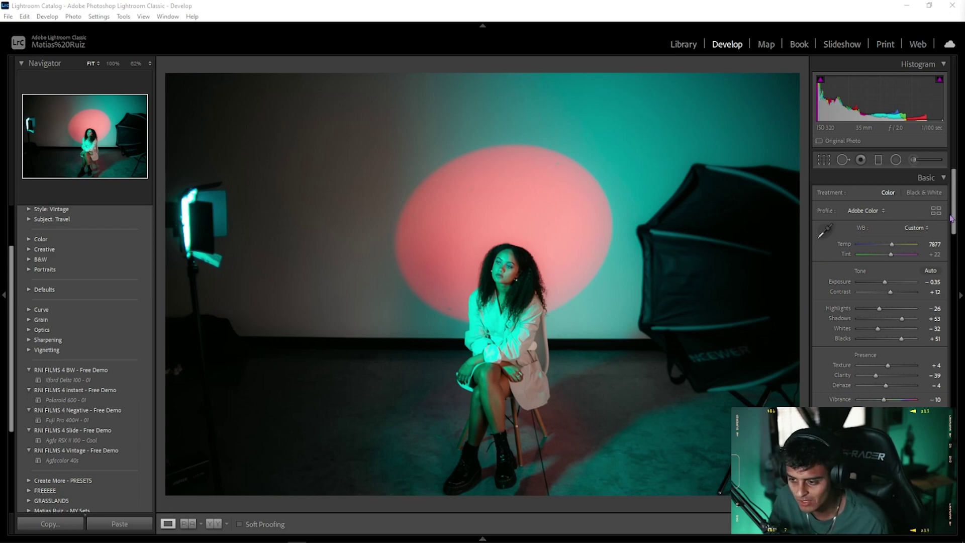
- In Lens Corrections > Profile, enable Remove Chromatic Aberration and Enable Profile Corrections
scroll(955, 217, "down", 2)
scroll(955, 217, "up", 2)
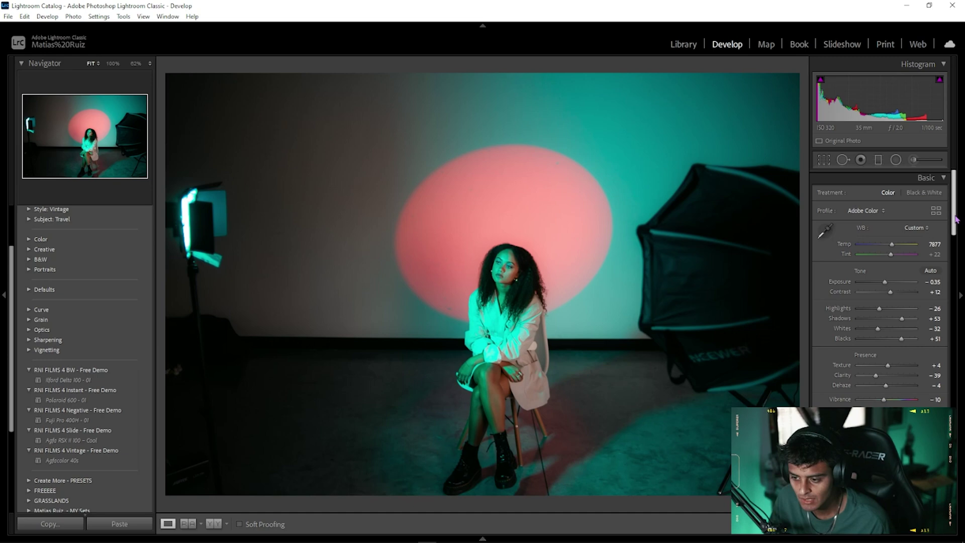
left_click_drag(956, 214, 954, 396)
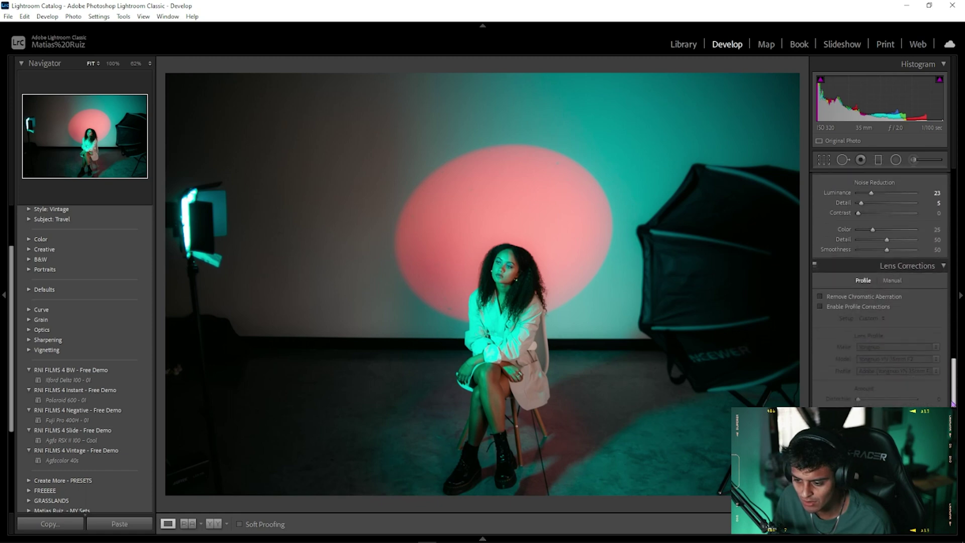
left_click(821, 297)
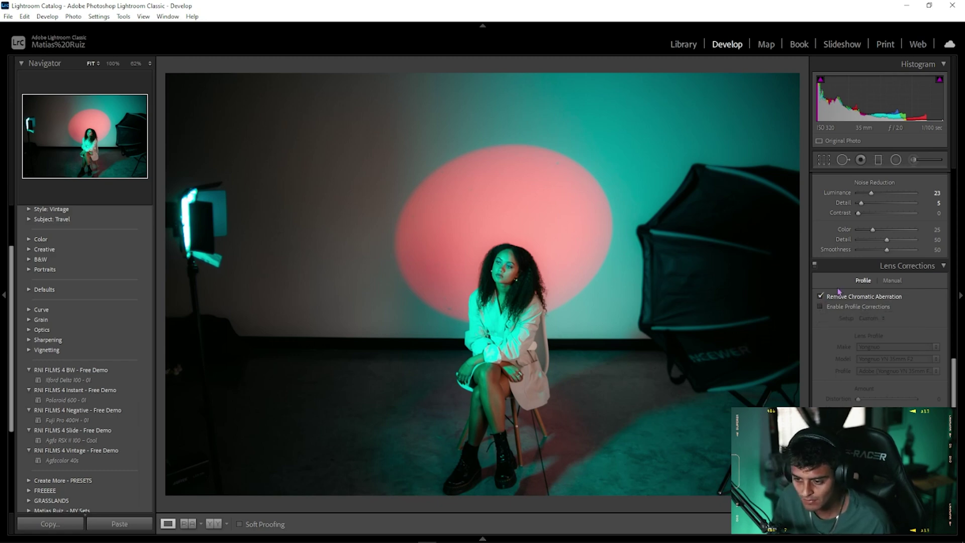
left_click(821, 307)
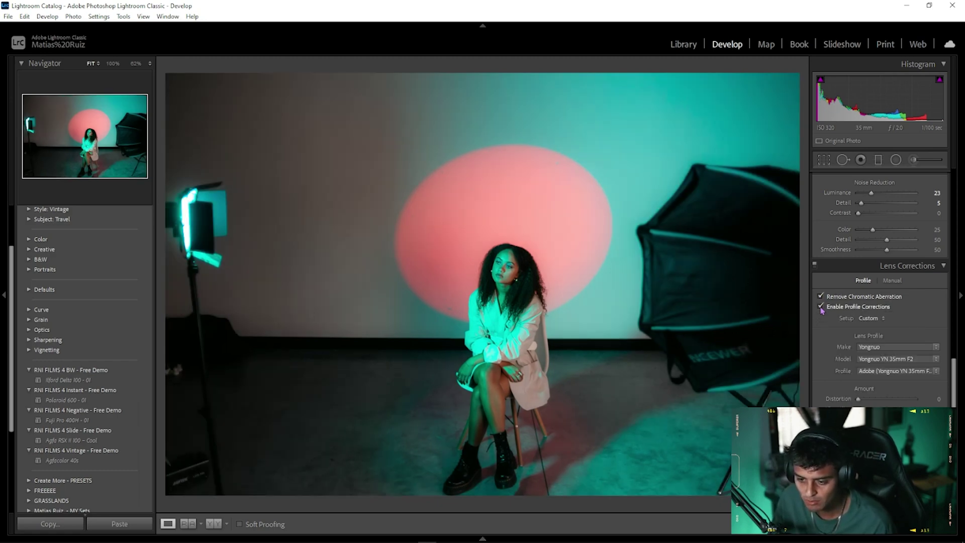
- Try a Distortion amount of 100, then drag Distortion back to 0
left_click_drag(890, 400, 876, 401)
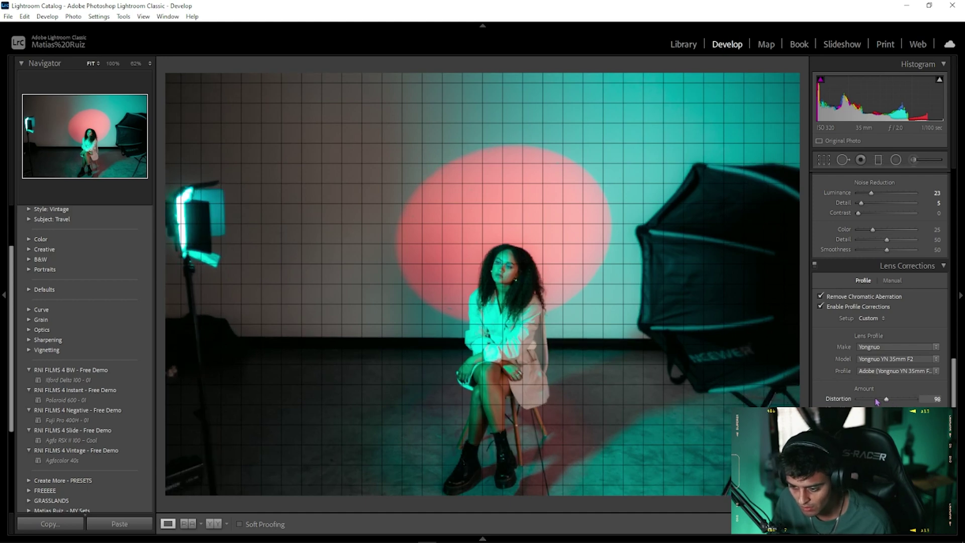
left_click(936, 399)
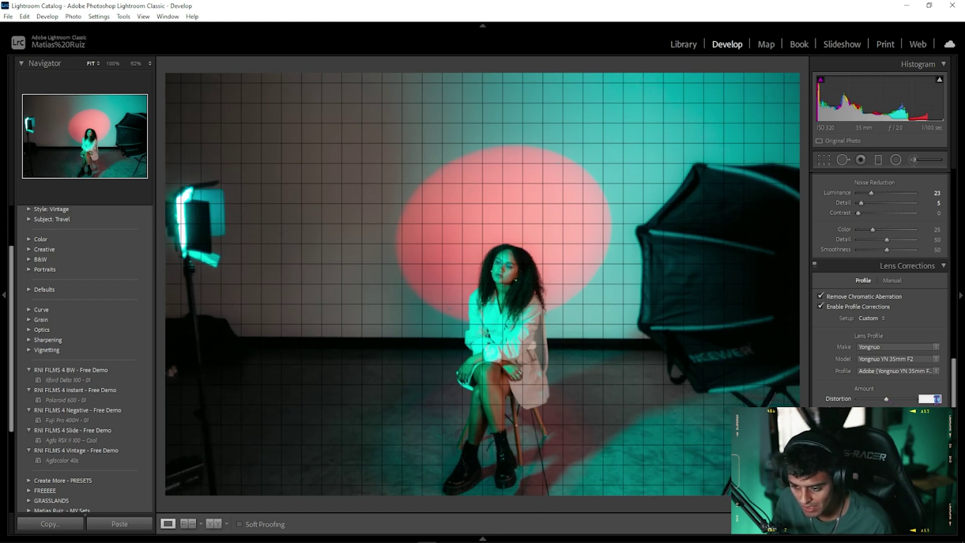
type("100")
key("Return")
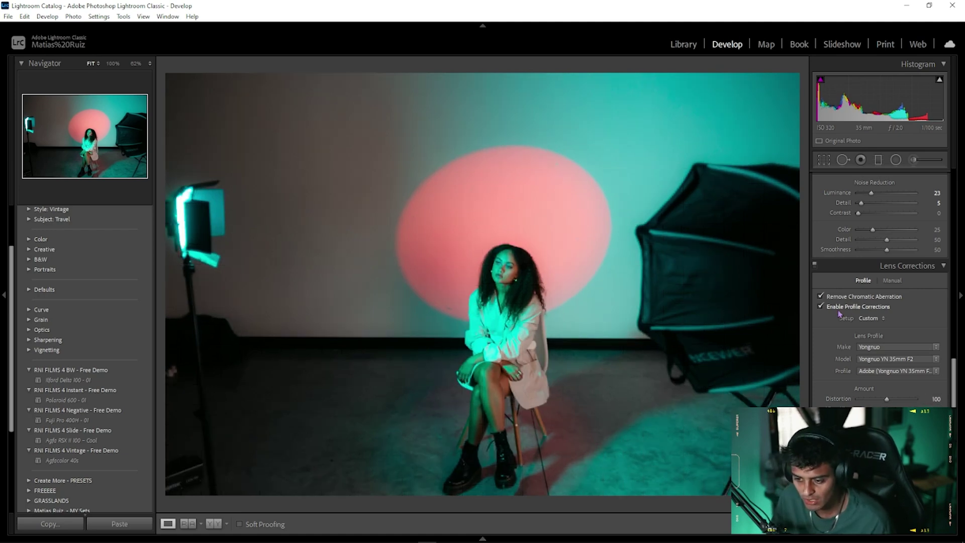
left_click(887, 399)
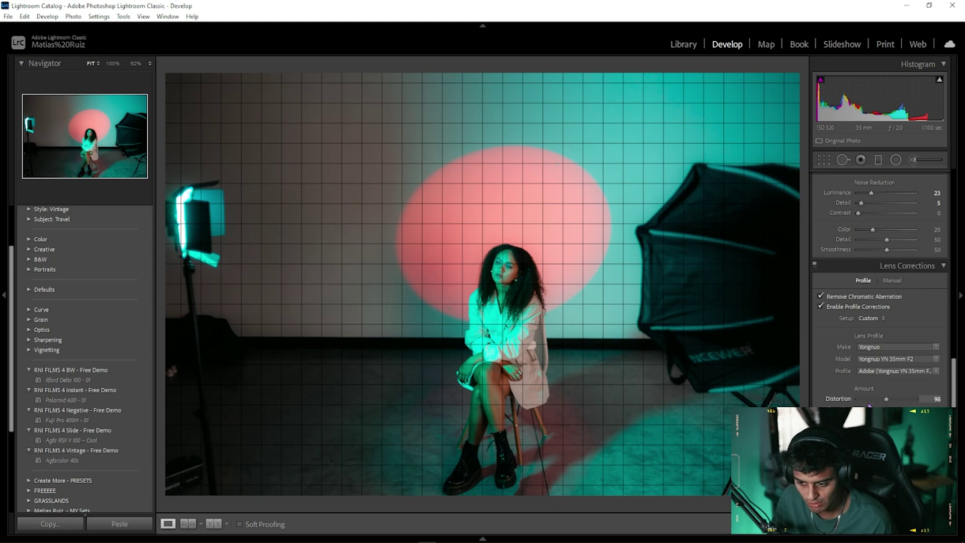
left_click_drag(887, 402, 838, 406)
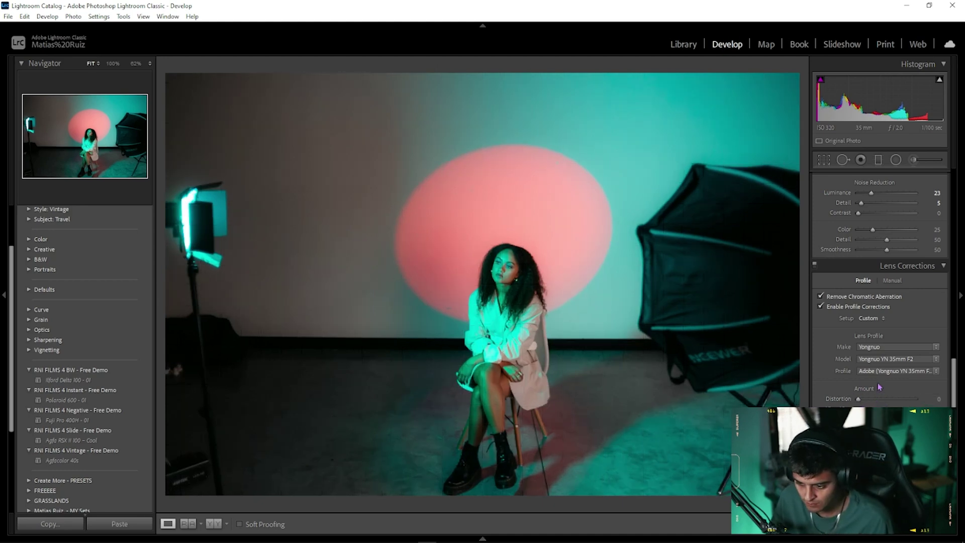
- Set the Transform Scale to 95, then change it to 98
scroll(885, 384, "down", 3)
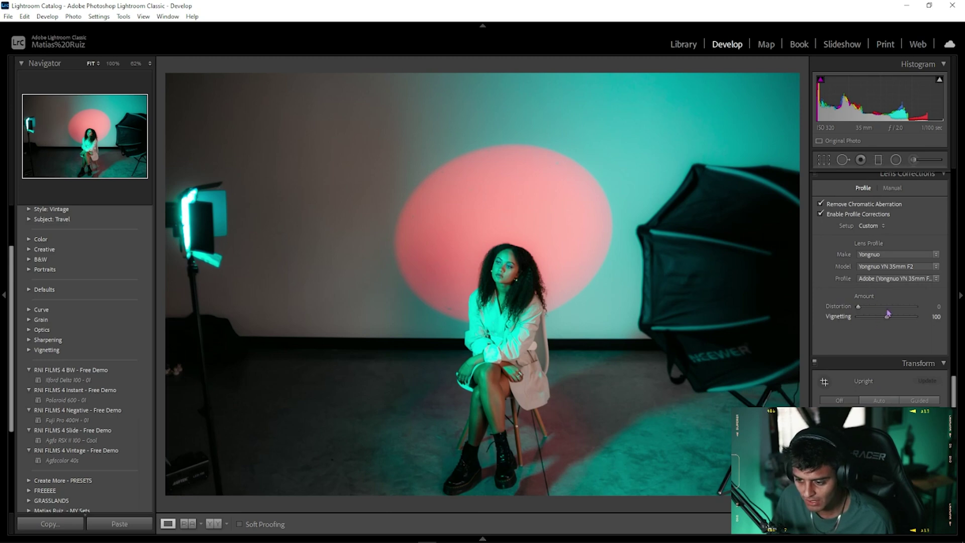
scroll(887, 335, "down", 3)
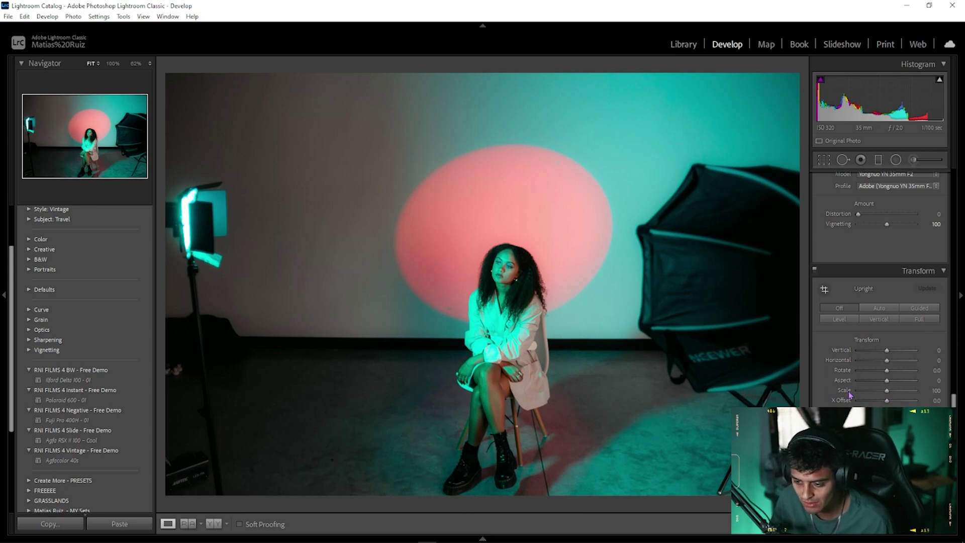
left_click(901, 397)
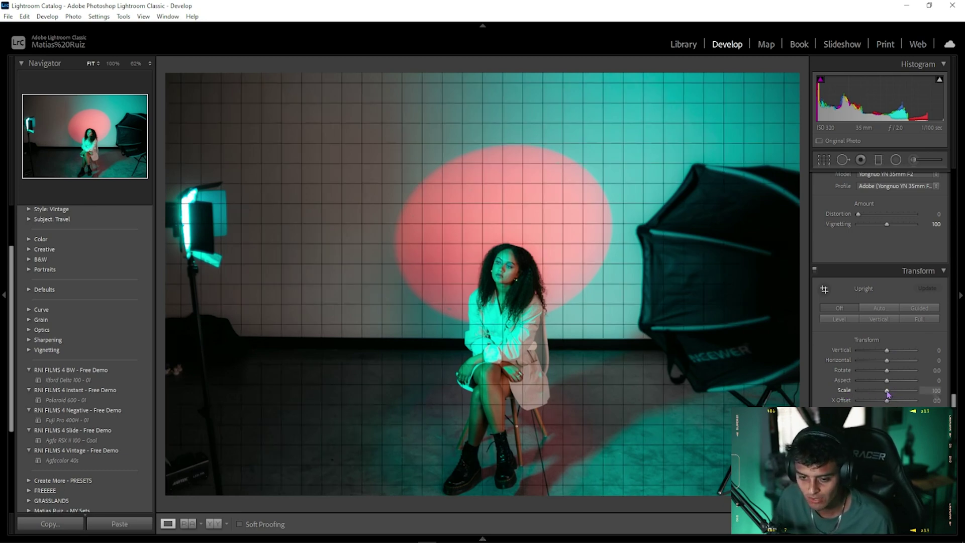
left_click(887, 393)
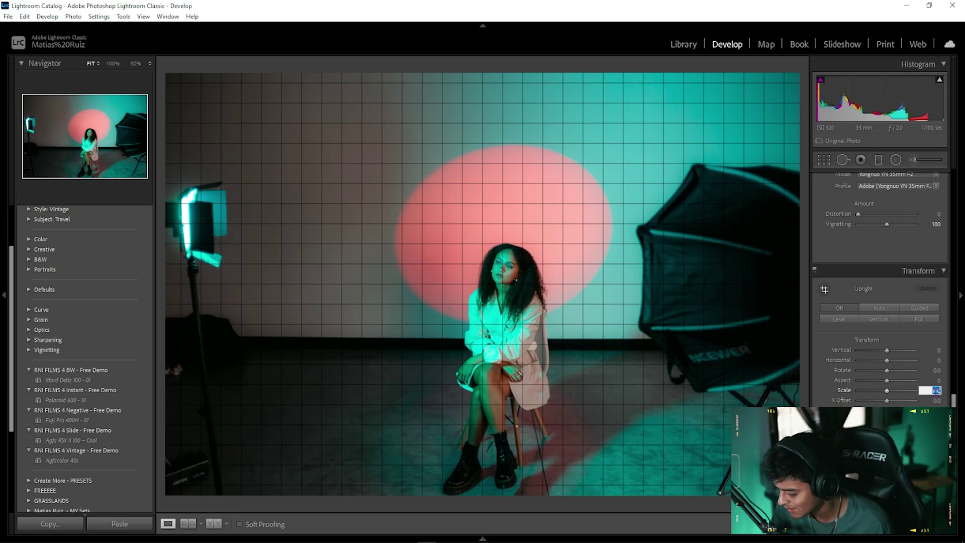
type("95")
key("Return")
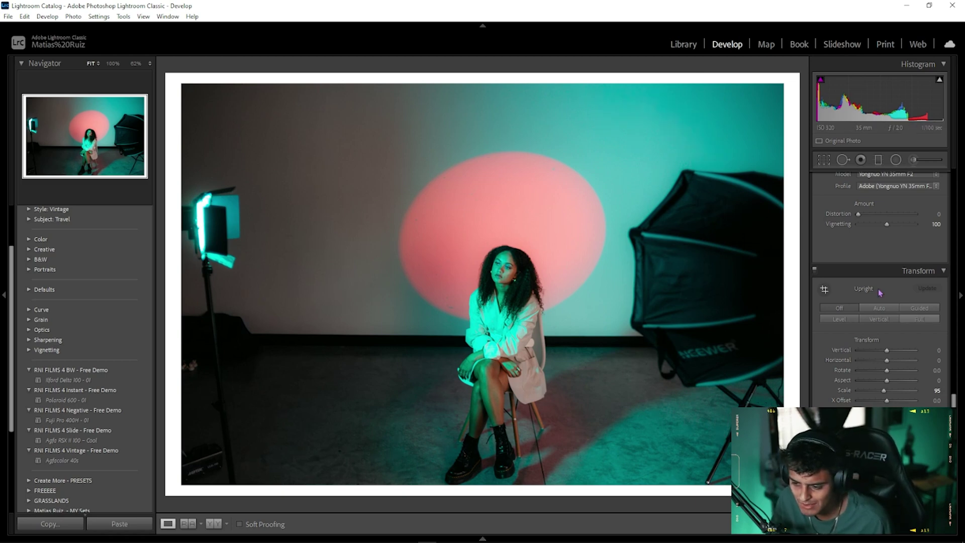
left_click(936, 391)
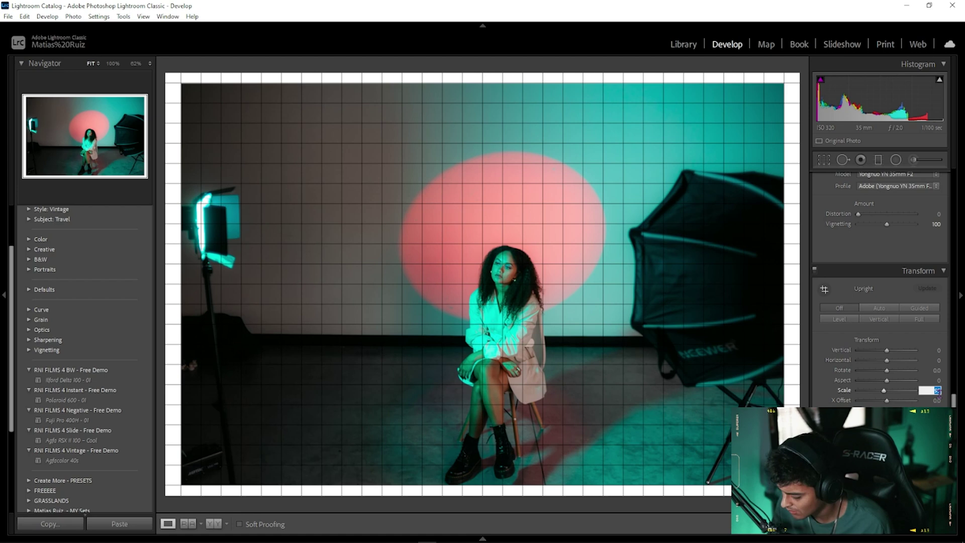
type("98")
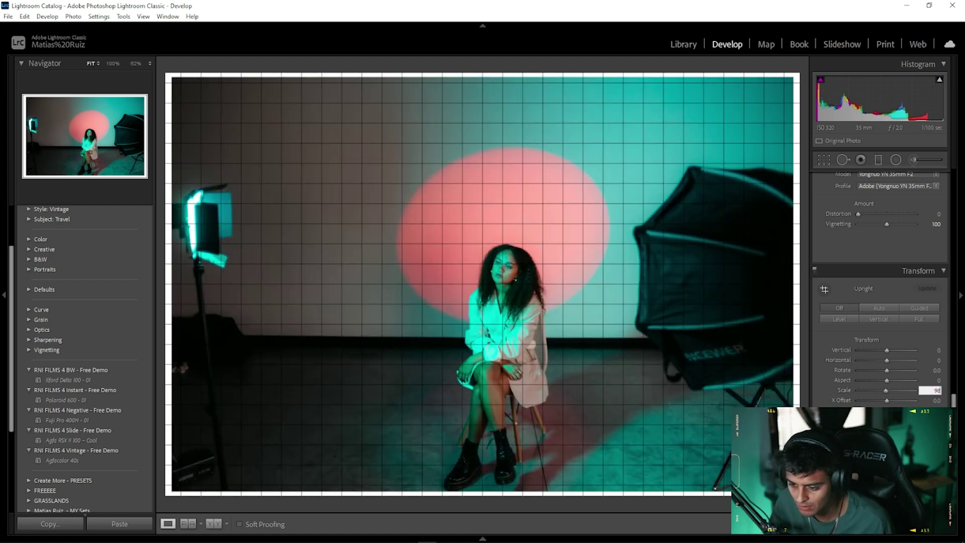
key("Return")
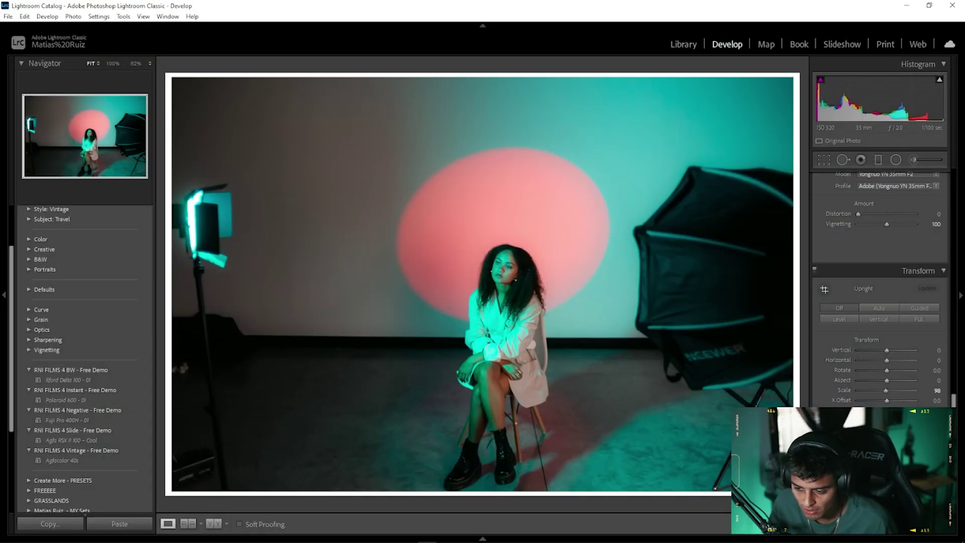
- Set Lens Corrections Distortion to 100 and drag the Transform Scale down to 88
left_click_drag(953, 401, 952, 382)
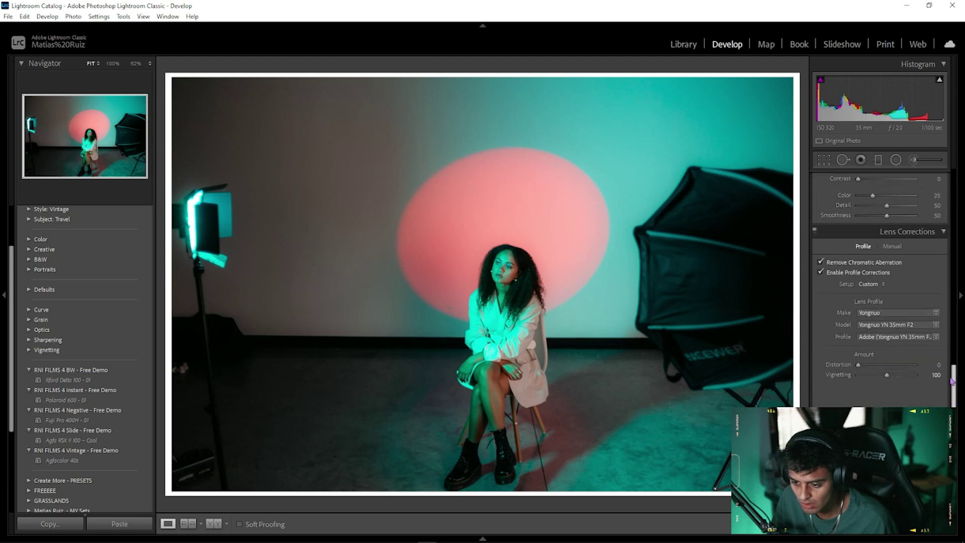
left_click(883, 371)
left_click(890, 370)
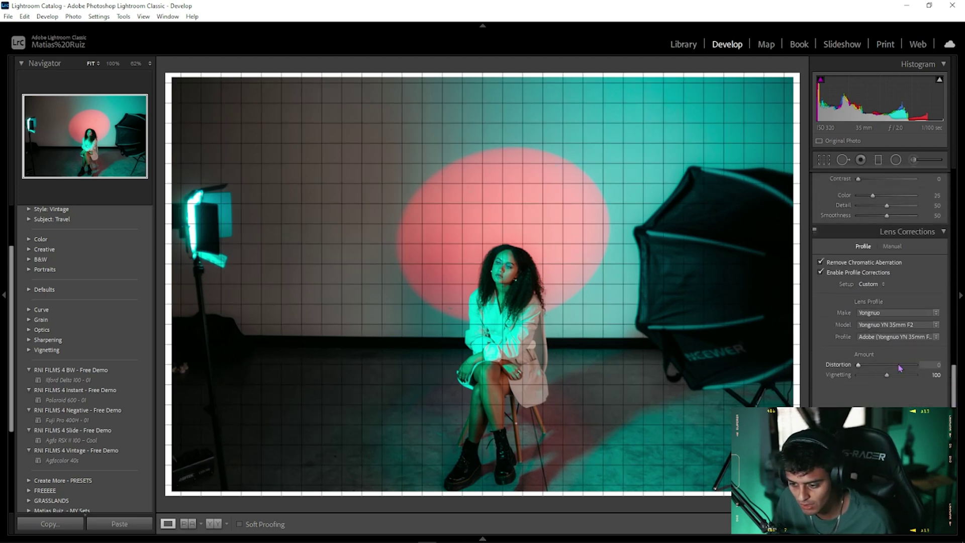
left_click(930, 365)
type("100")
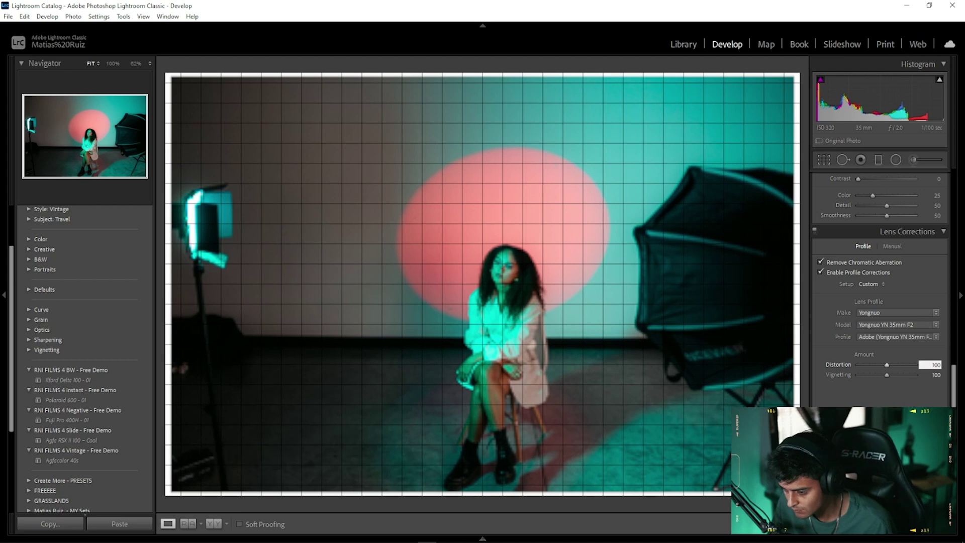
key("Return")
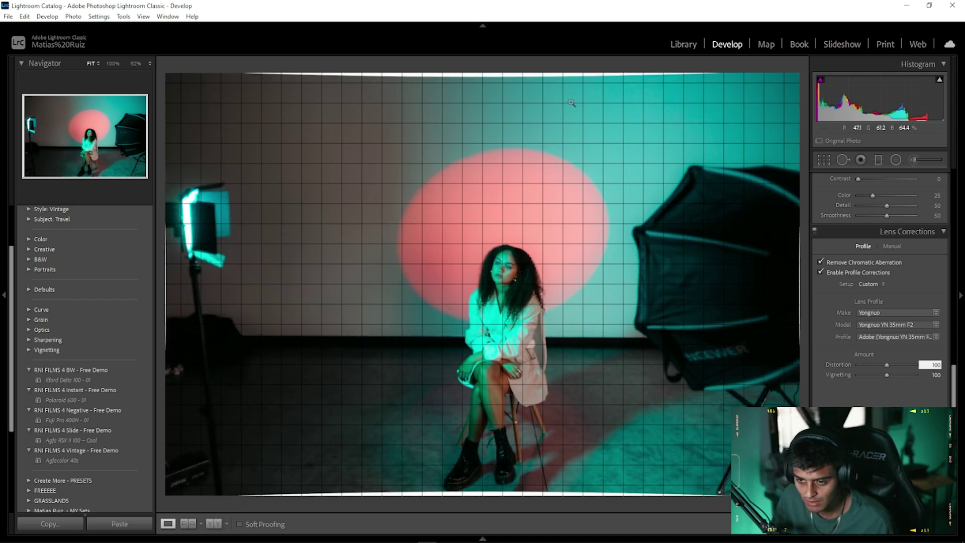
scroll(814, 391, "down", 5)
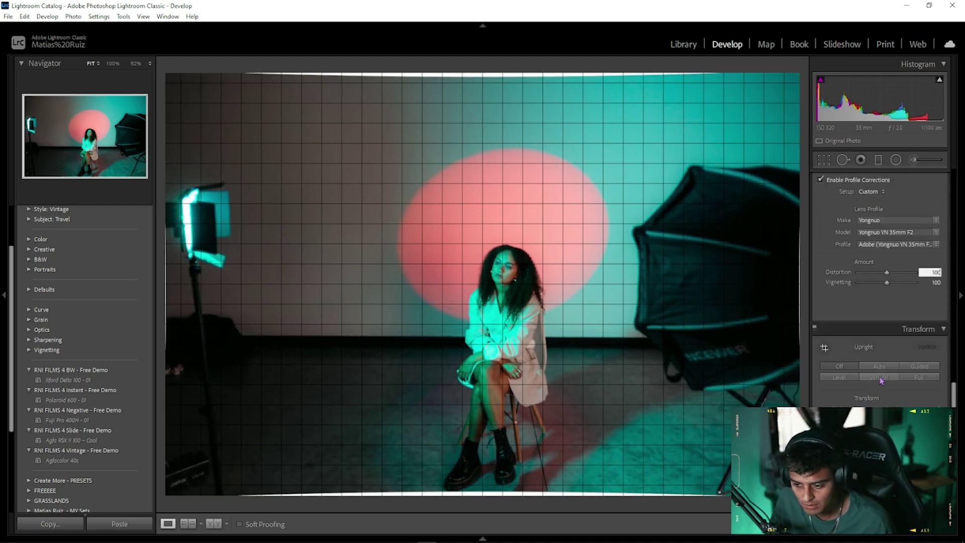
left_click_drag(883, 357, 880, 359)
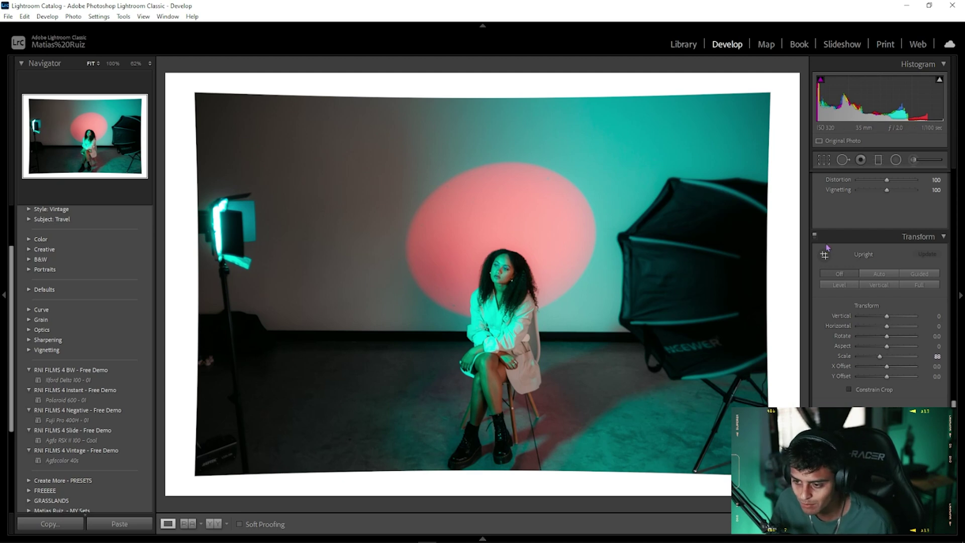
- Drag the Lens Corrections Distortion slider from 100 back to 0
mouse_move(903, 183)
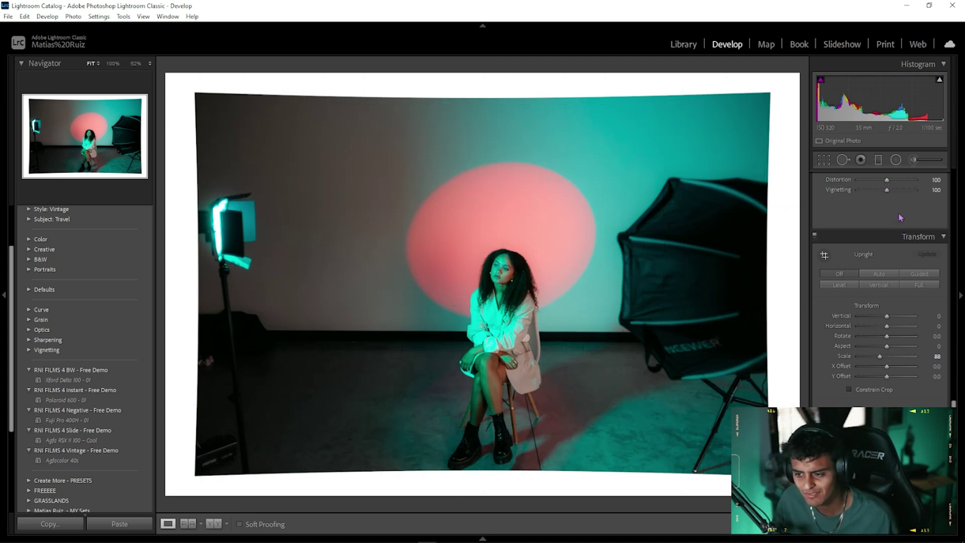
mouse_move(867, 186)
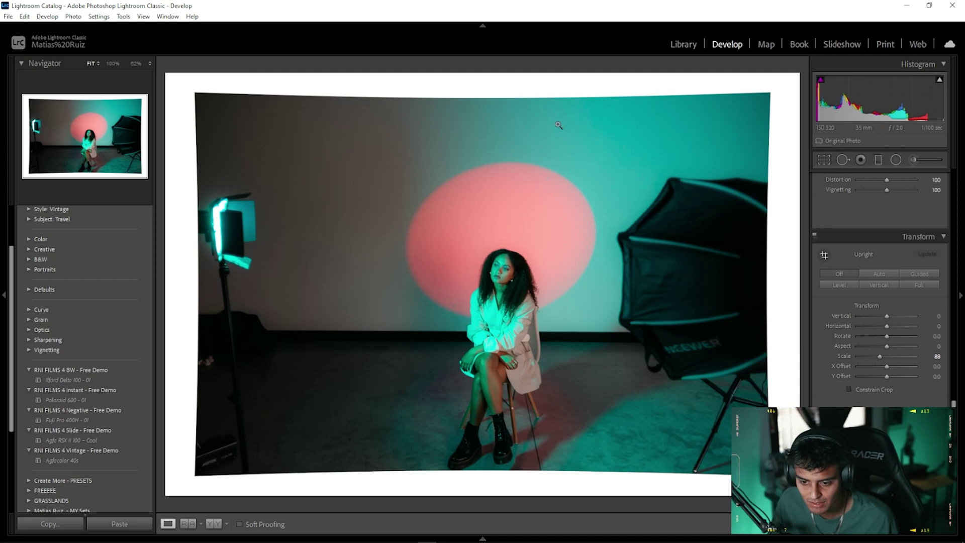
scroll(862, 213, "up", 3)
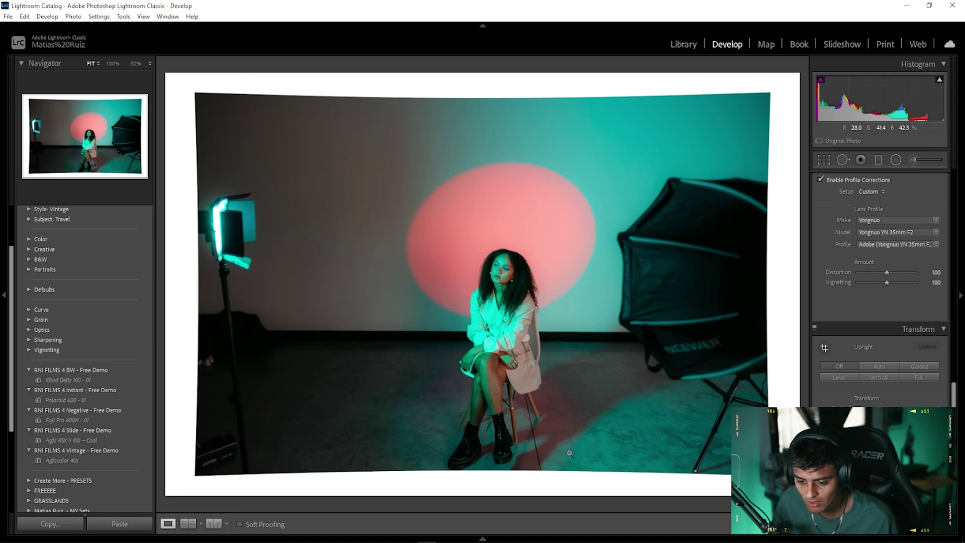
left_click_drag(887, 279, 824, 283)
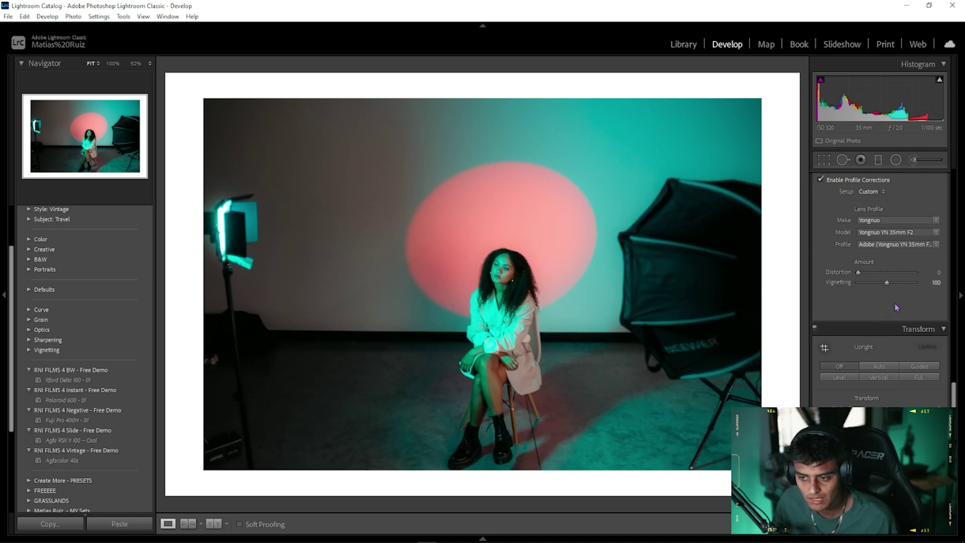
- Raise the Transform Scale from 88 to 98
scroll(895, 308, "down", 3)
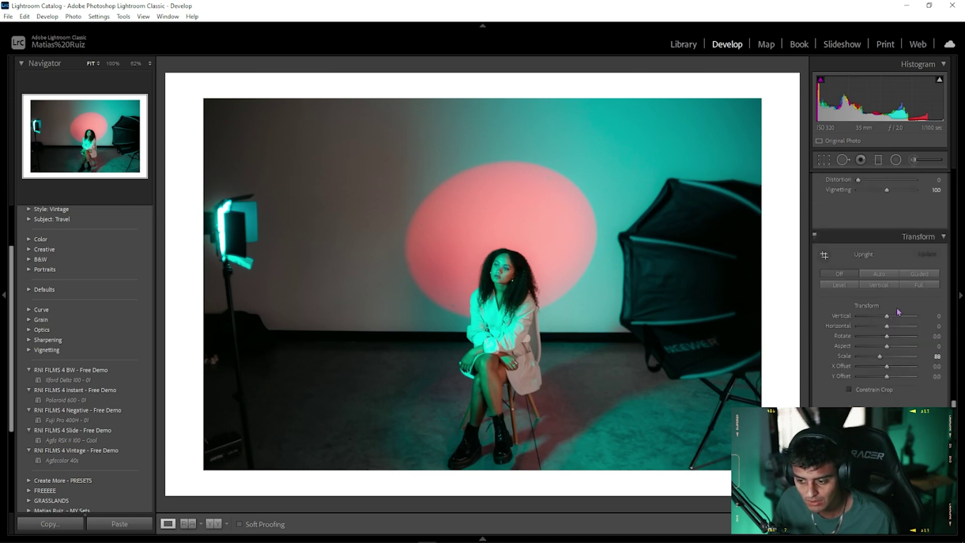
left_click_drag(887, 356, 881, 358)
left_click(936, 356)
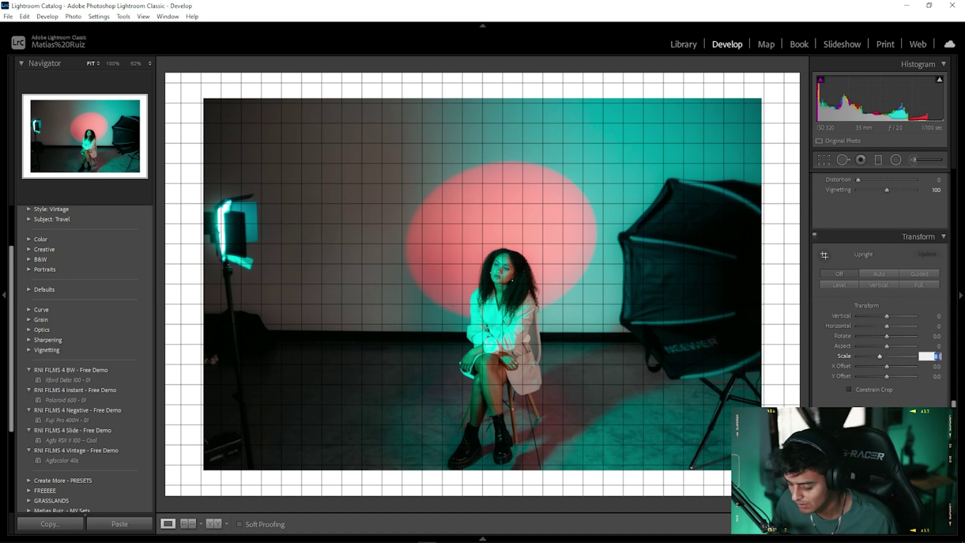
type("98")
key("Return")
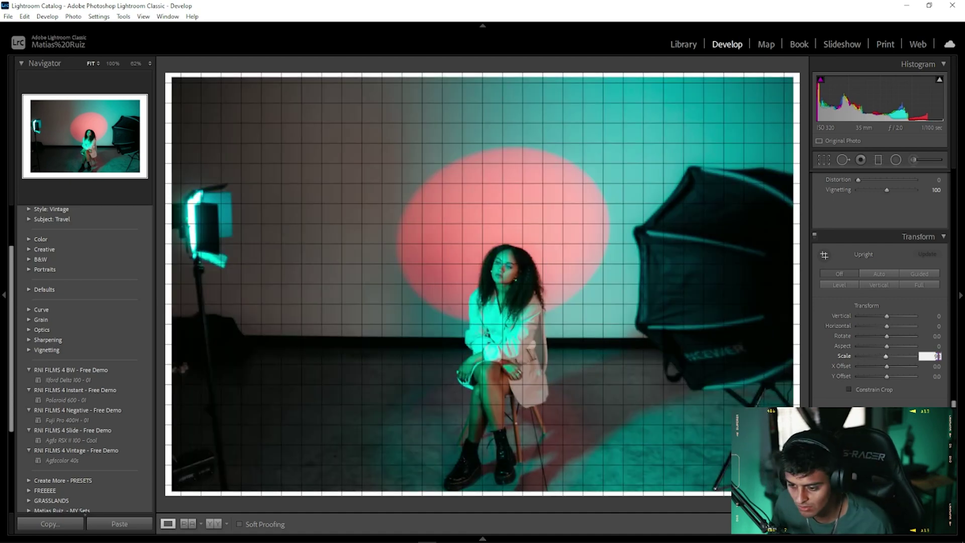